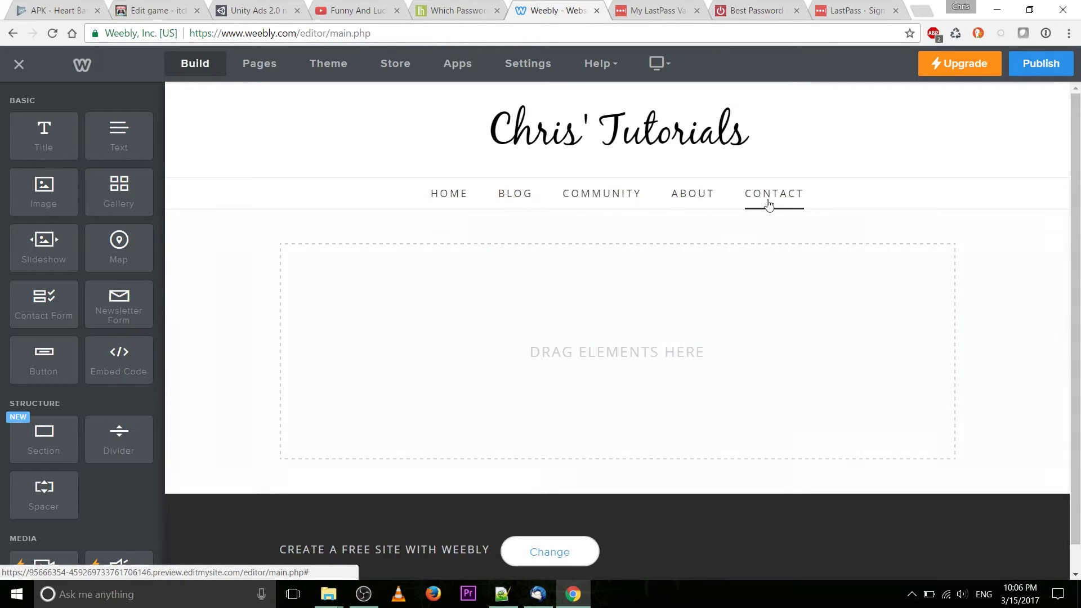
Confirm Contact is selected in Pages, then bring back the Build element palette
{"action": "left_click", "coordinate": [265, 71]}
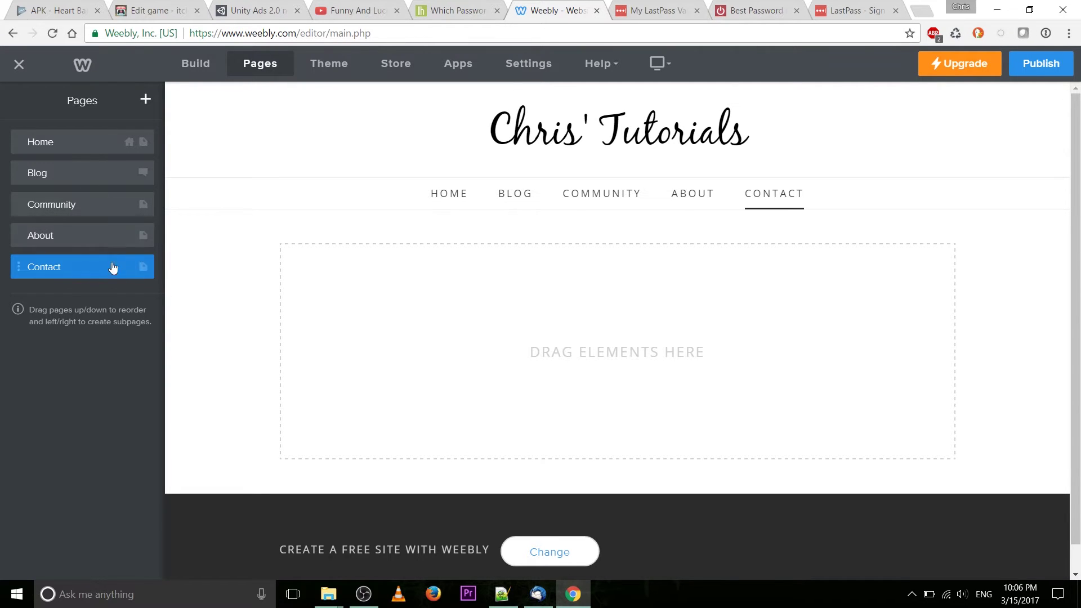
{"action": "left_click", "coordinate": [191, 65]}
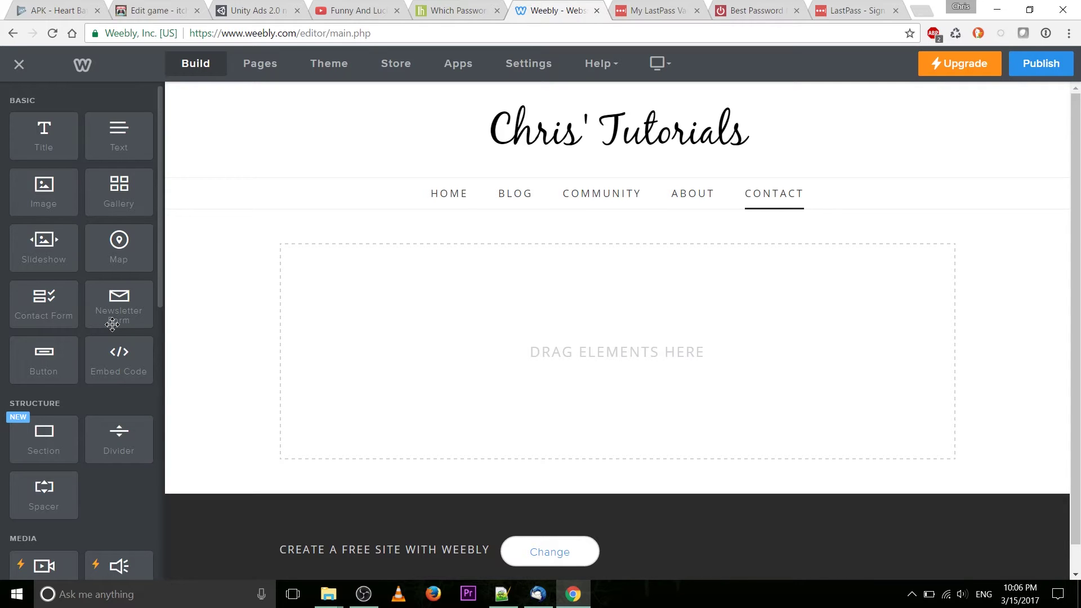
Drop a Contact Form element with Name, Email and Comment fields onto the Contact page
{"action": "left_click_drag", "start_coordinate": [61, 320], "coordinate": [461, 310]}
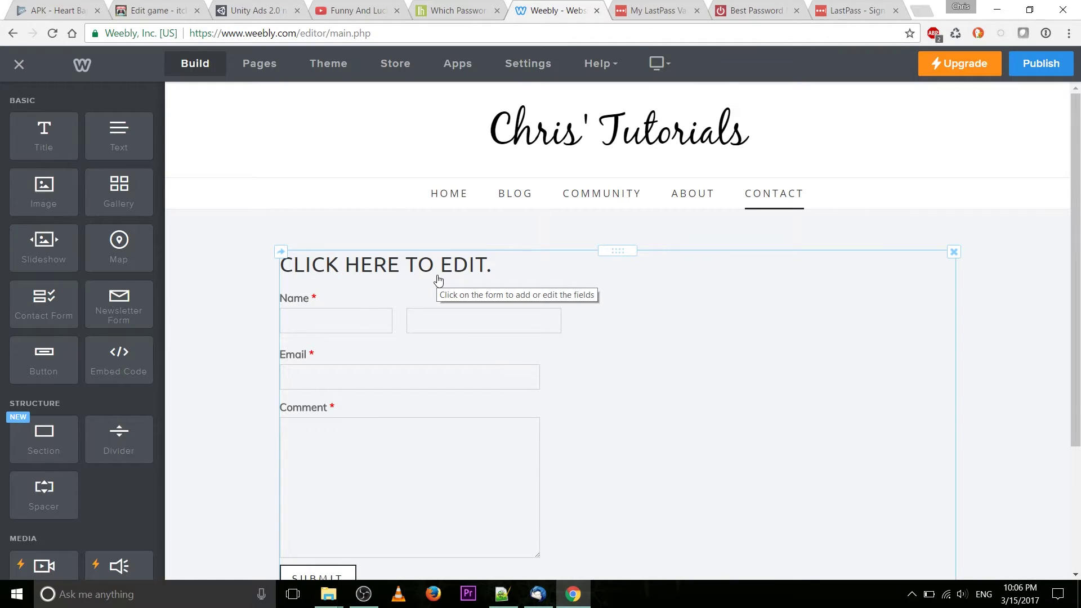
{"action": "scroll", "coordinate": [514, 320], "scroll_direction": "down", "scroll_amount": 3}
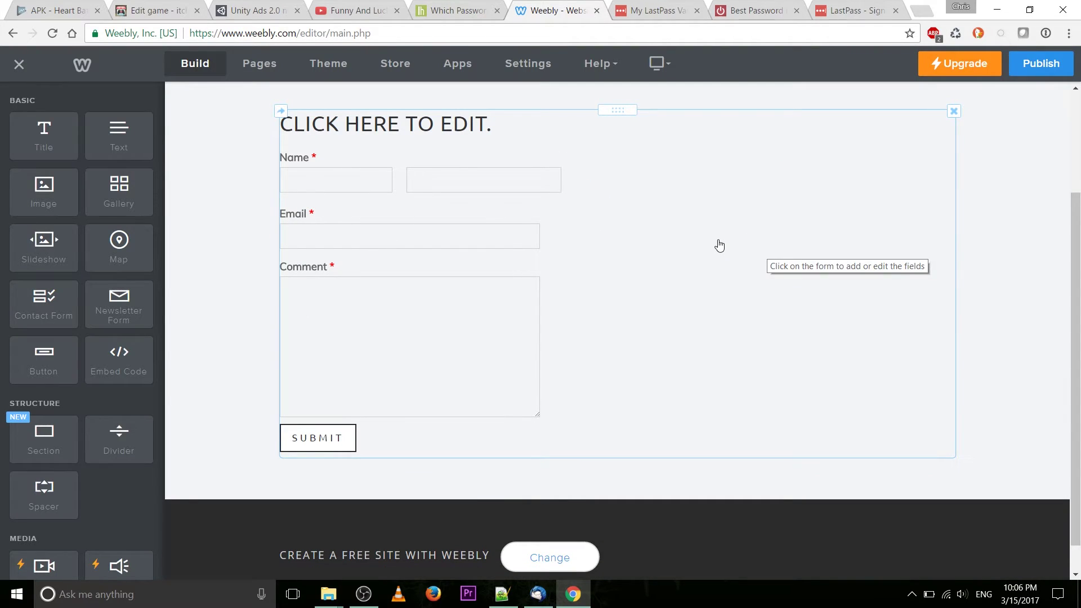
{"action": "scroll", "coordinate": [422, 259], "scroll_direction": "up", "scroll_amount": 1}
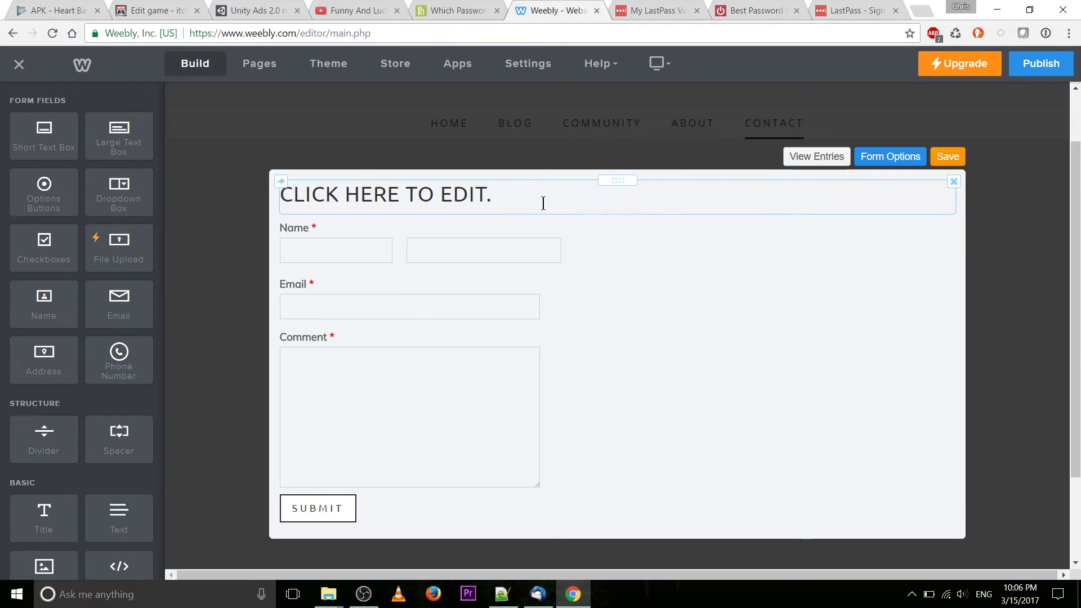
Add a required Choose Any checkboxes field below Name and open its settings
{"action": "left_click", "coordinate": [543, 200]}
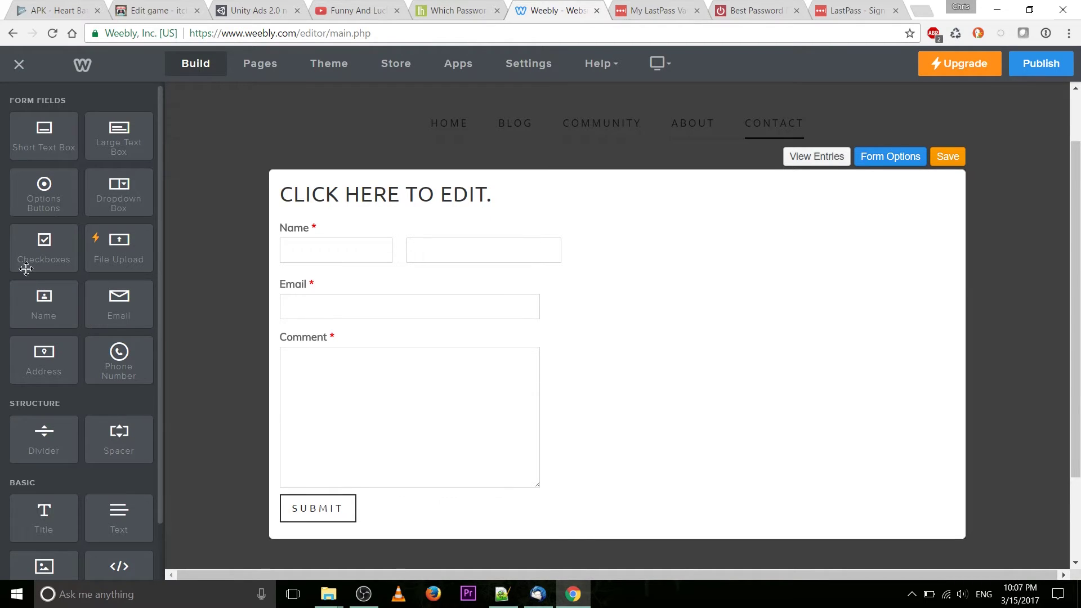
{"action": "left_click_drag", "start_coordinate": [35, 256], "coordinate": [482, 275]}
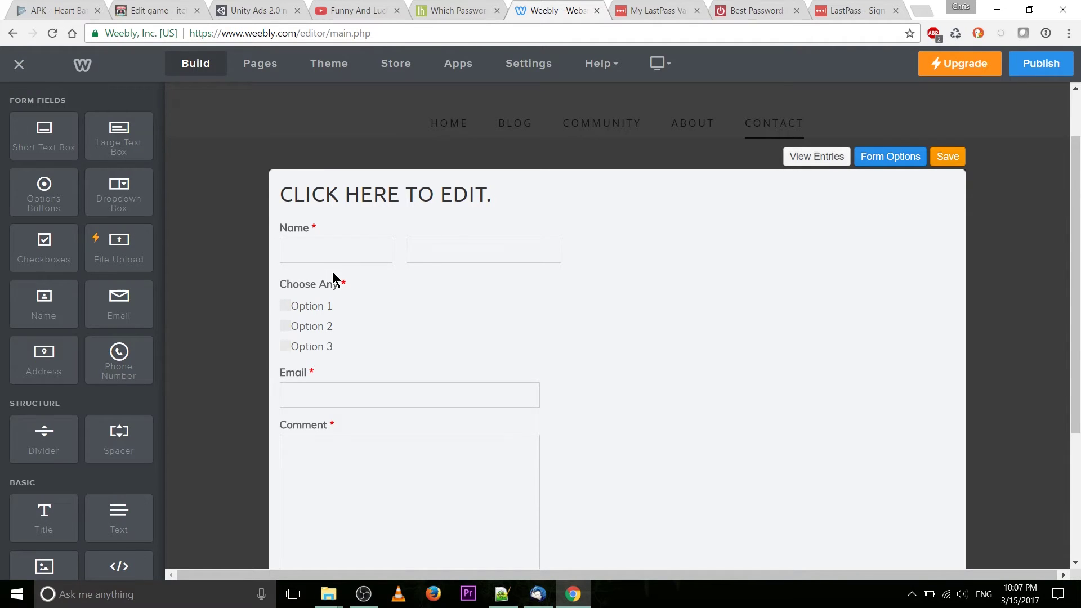
{"action": "left_click", "coordinate": [327, 311]}
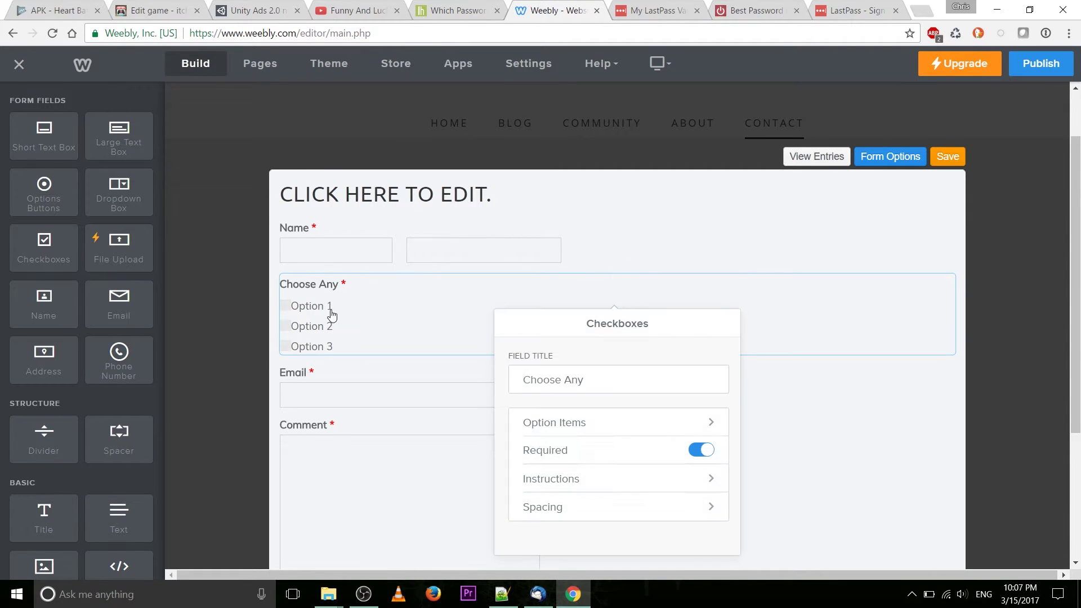
{"action": "scroll", "coordinate": [681, 344], "scroll_direction": "down", "scroll_amount": 1}
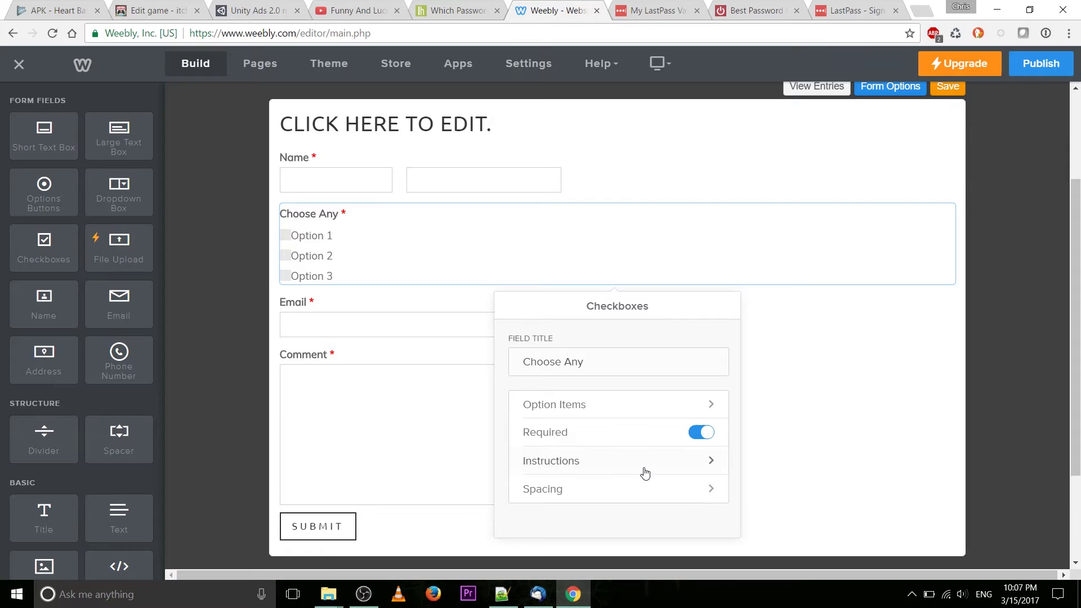
Rename the checkbox options to Logo Design, PHP Development and Web Hosting, then close the form editor
{"action": "left_click", "coordinate": [647, 408]}
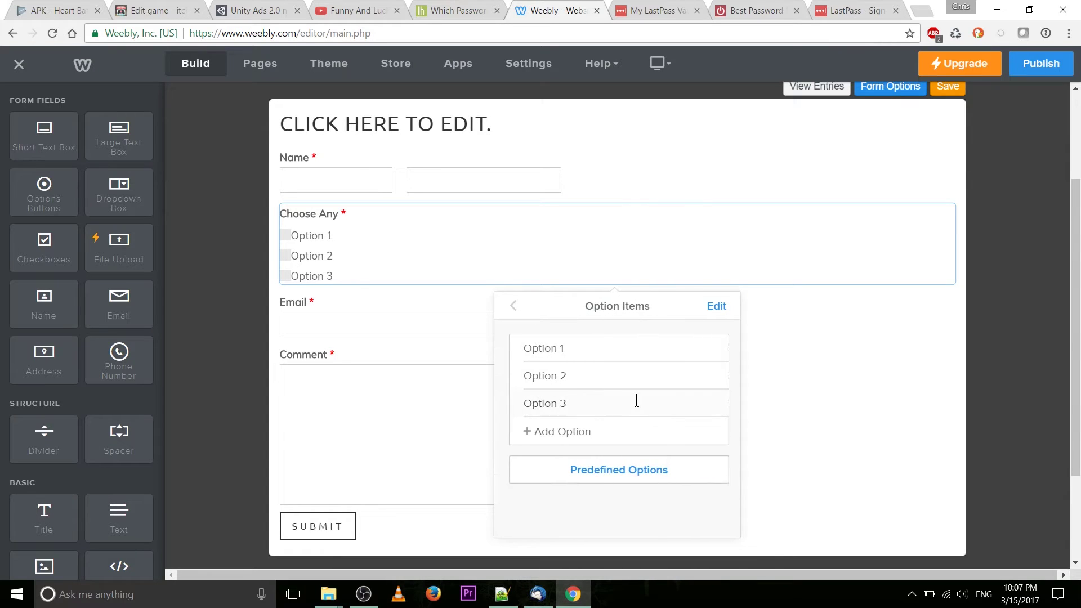
{"action": "mouse_move", "coordinate": [601, 349]}
{"action": "left_mouse_down"}
{"action": "mouse_move", "coordinate": [514, 347]}
{"action": "mouse_move", "coordinate": [589, 350]}
{"action": "left_mouse_up"}
{"action": "key", "text": "ctrl+a"}
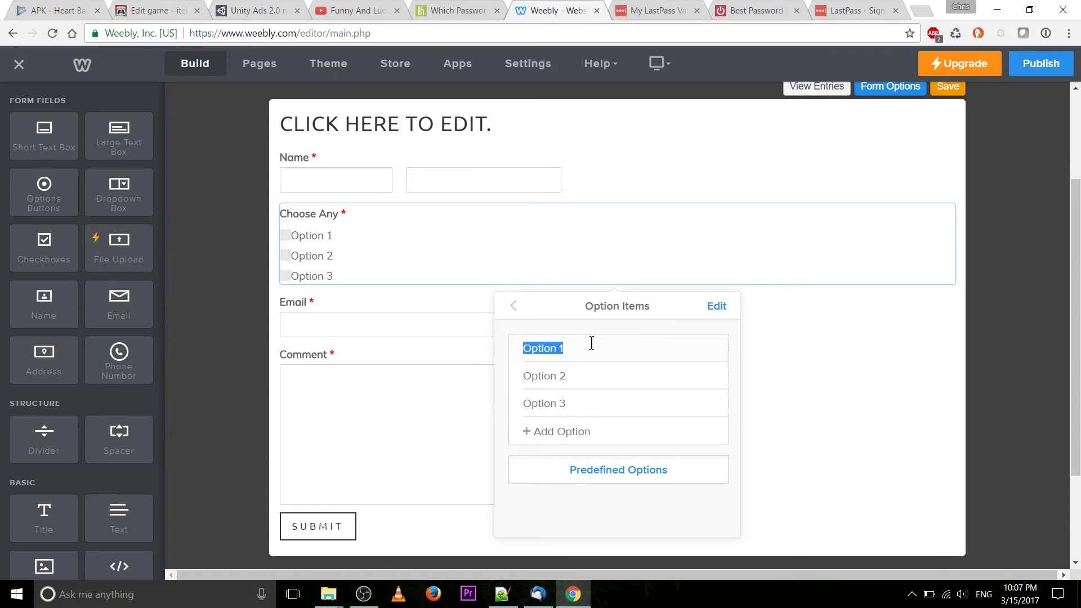
{"action": "type", "text": "Wogo Design"}
{"action": "key", "text": "Tab"}
{"action": "type", "text": "PHP Devel"}
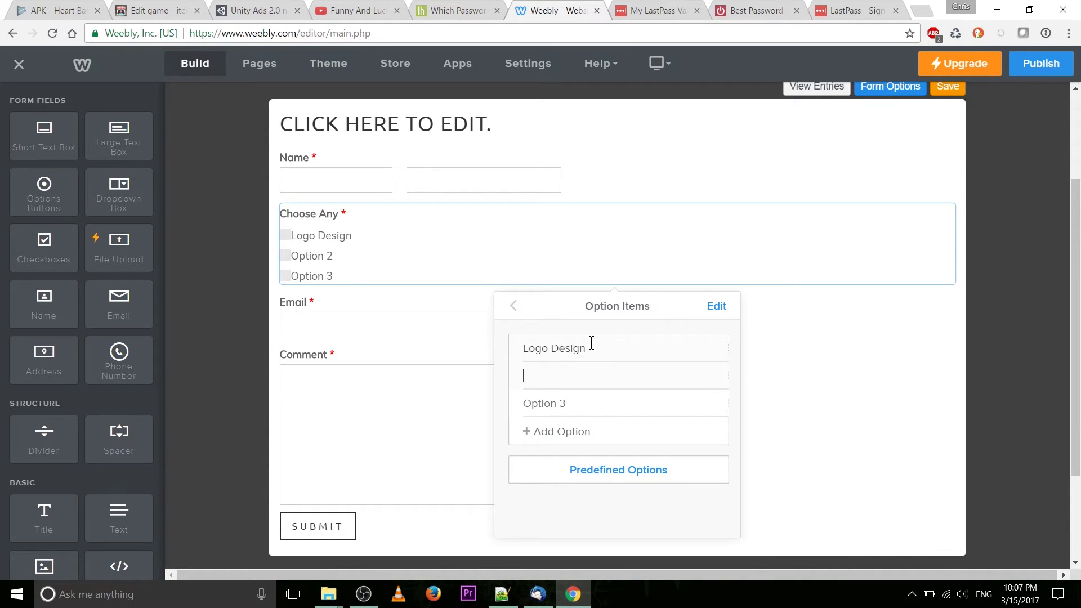
{"action": "type", "text": "opment"}
{"action": "key", "text": "Tab"}
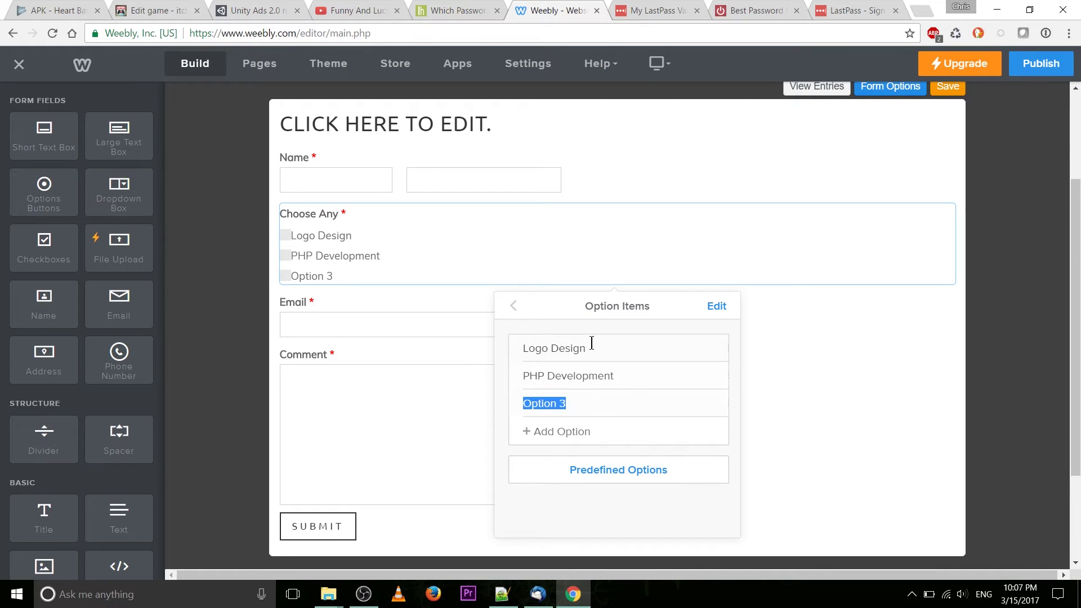
{"action": "key", "text": "BackSpace"}
{"action": "left_click", "coordinate": [513, 306]}
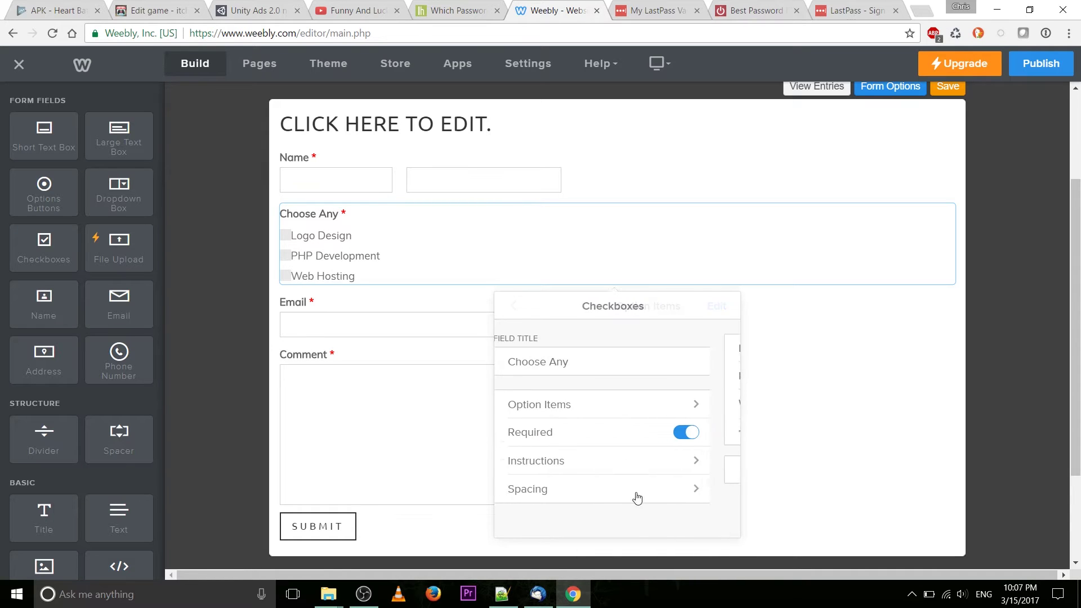
{"action": "left_click", "coordinate": [820, 413]}
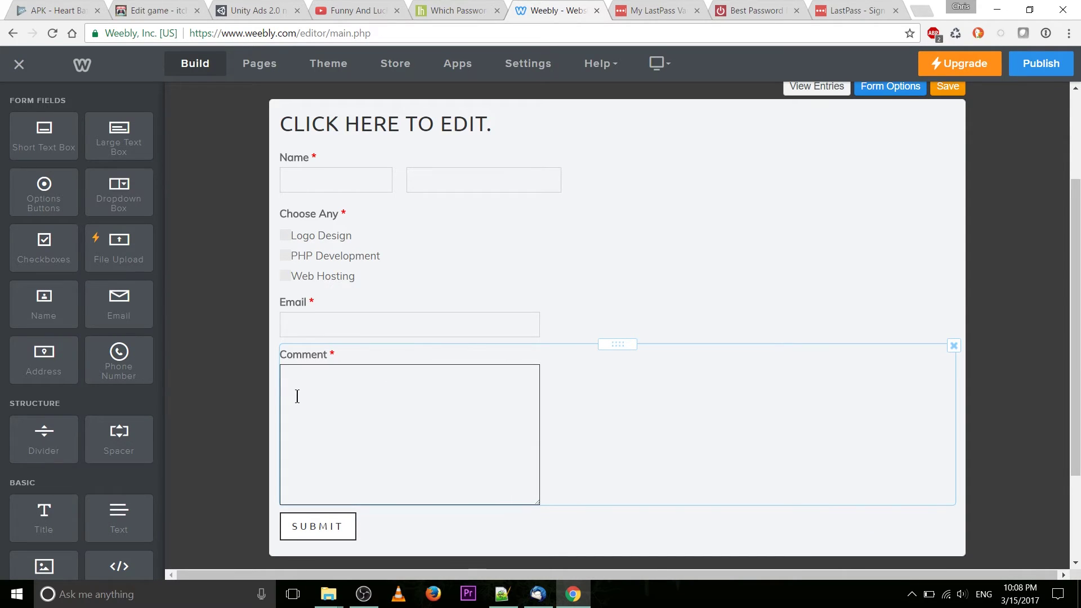
Give the Comment field instructions asking for company name, project style (WordPress / Weebly / etc) and budget
{"action": "left_click", "coordinate": [328, 360]}
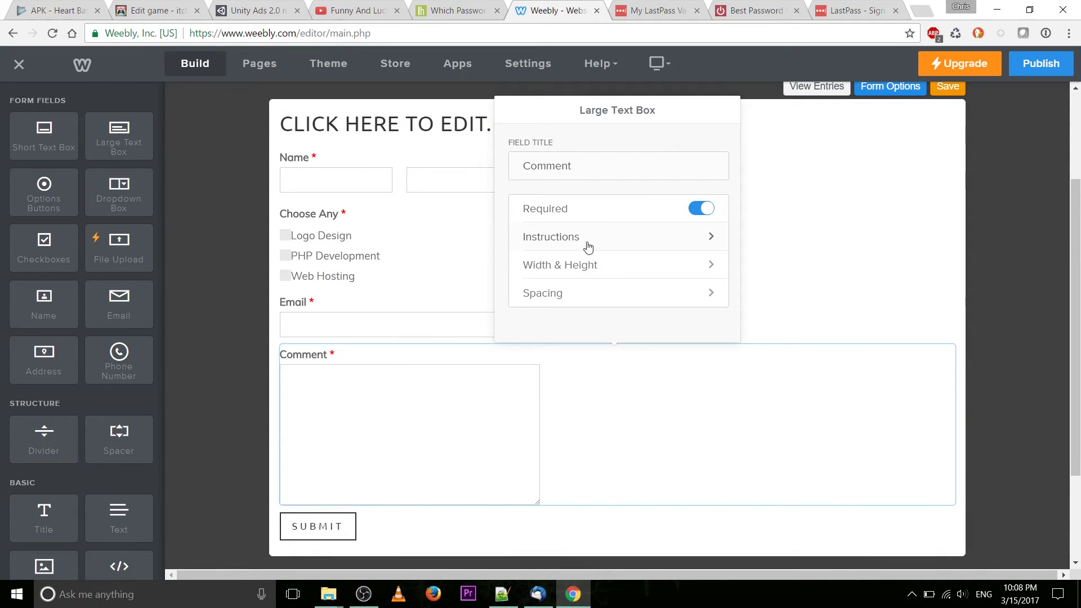
{"action": "left_click", "coordinate": [584, 242]}
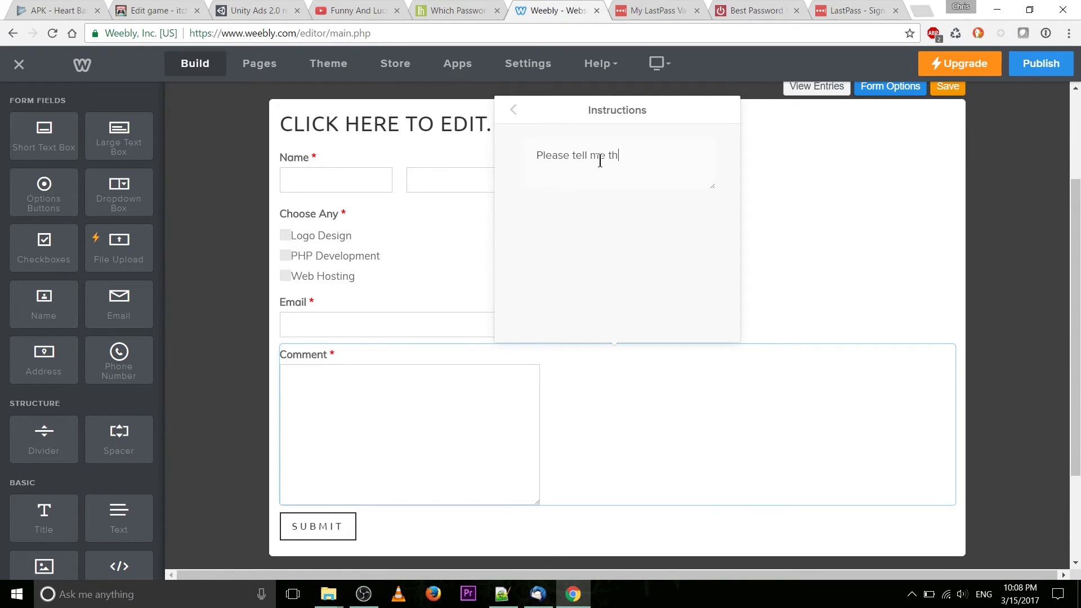
{"action": "type", "text": "r company, the"}
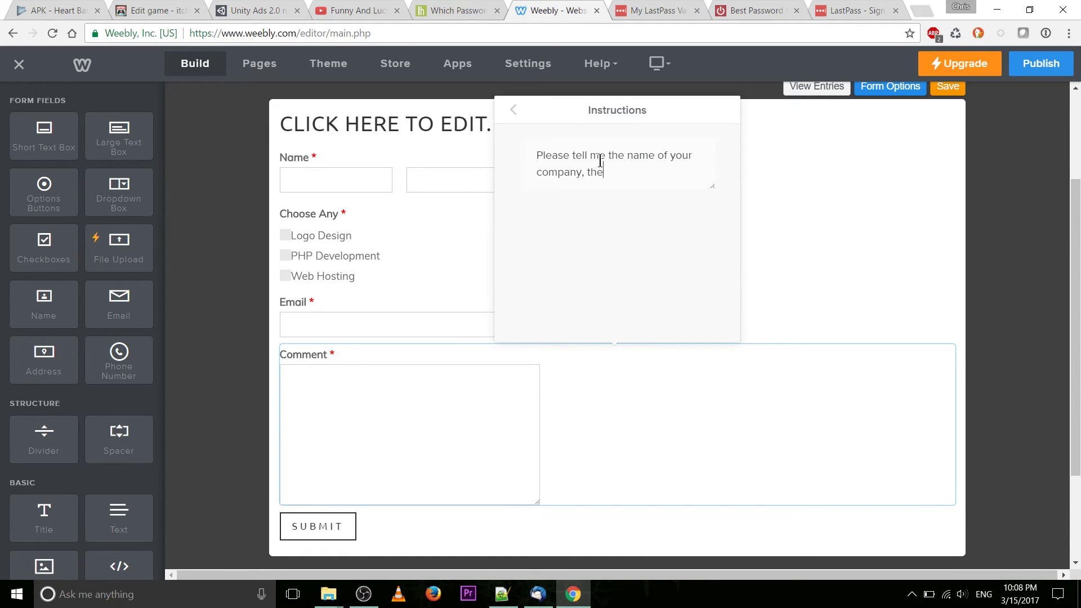
{"action": "type", "text": "roject you have in mind ("}
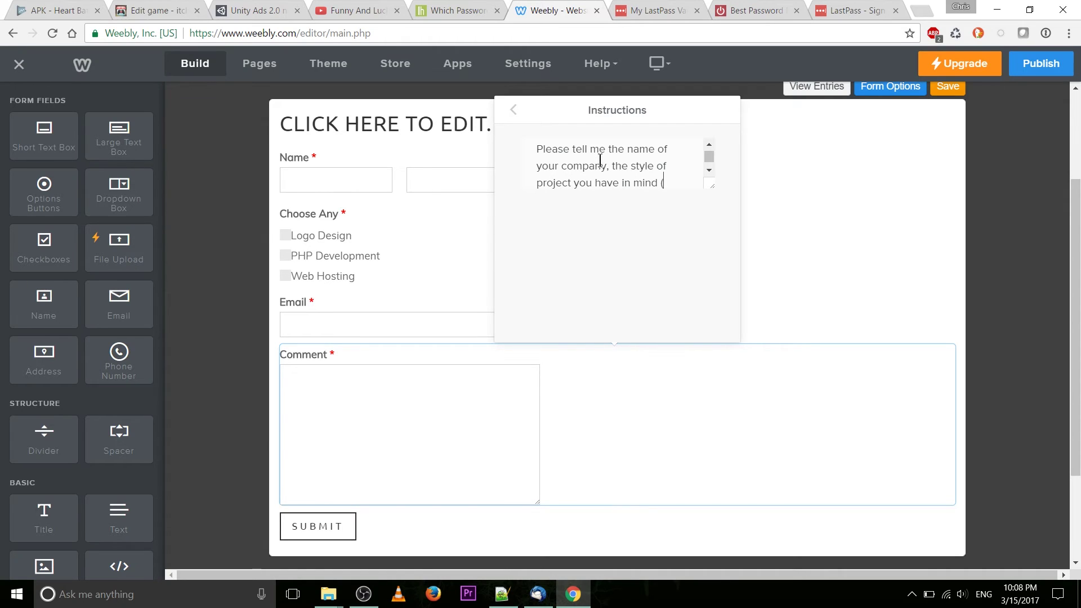
{"action": "type", "text": "WordPr"}
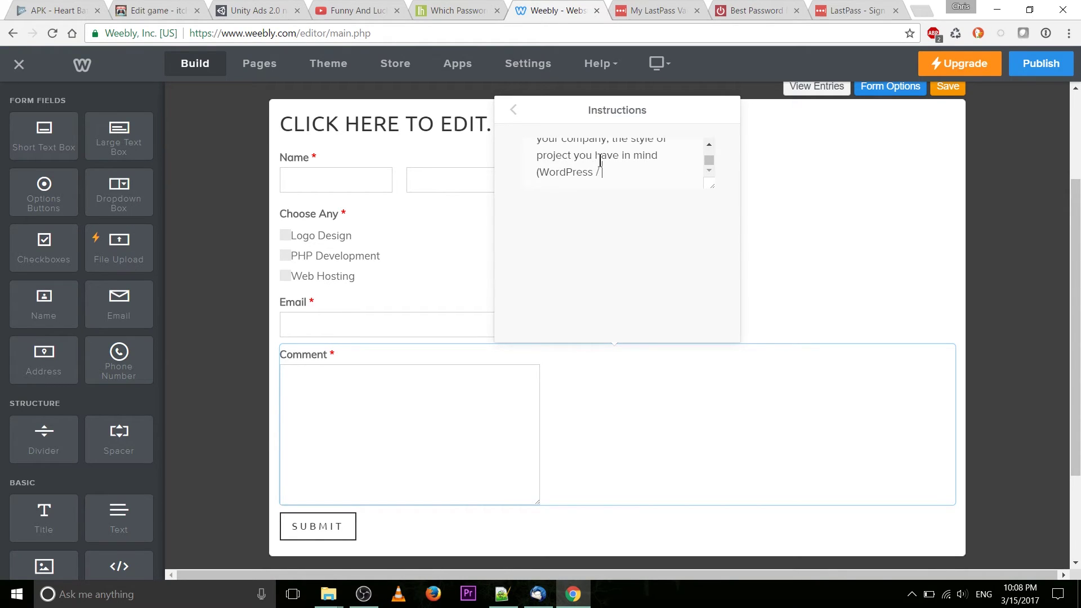
{"action": "type", "text": "ess / Weebly / e"}
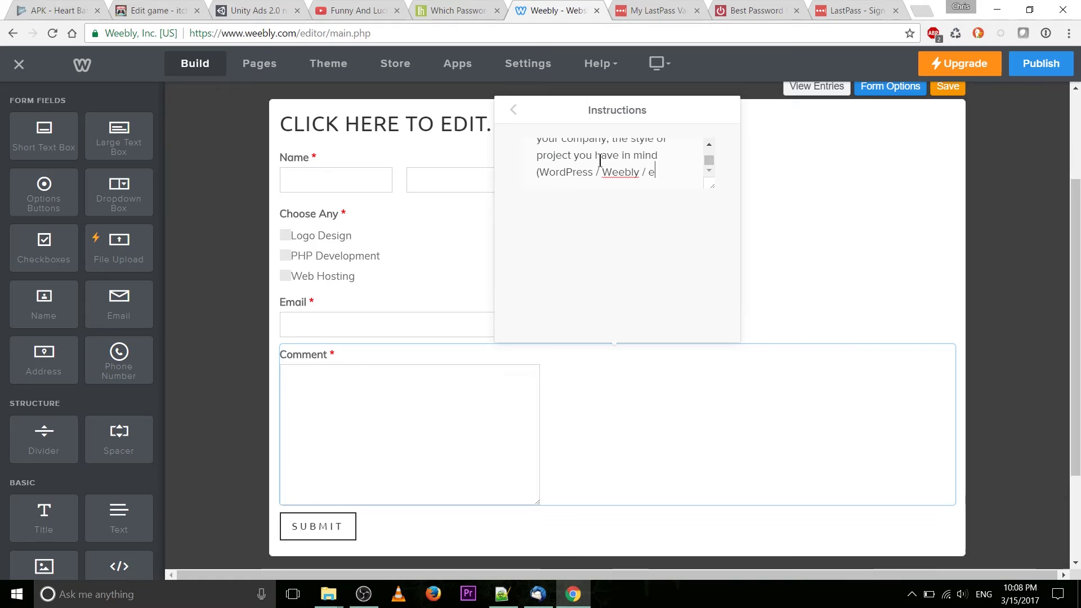
{"action": "type", "text": "tc), and you"}
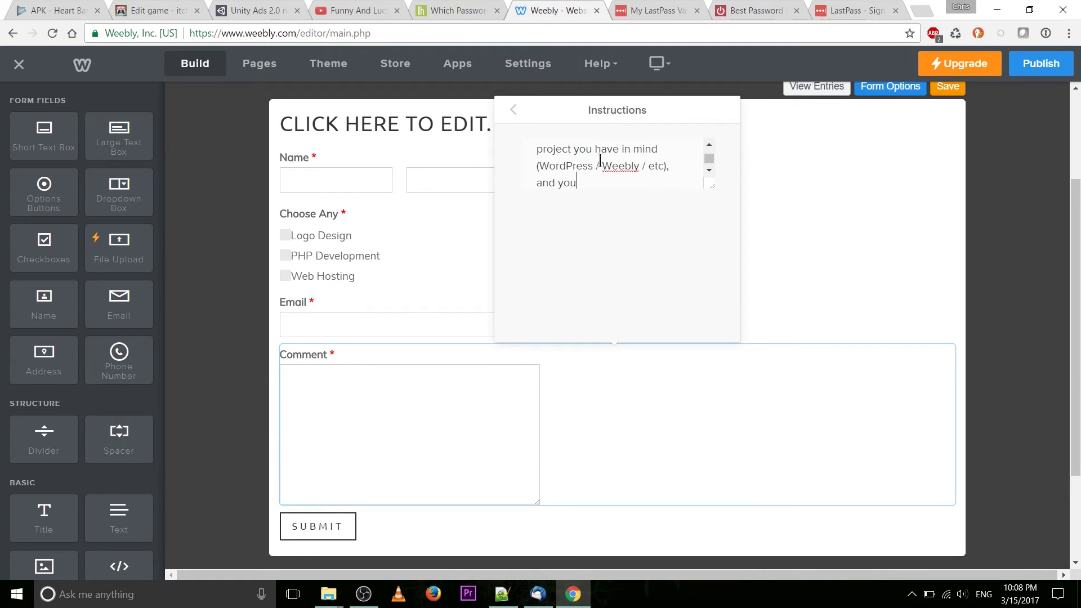
{"action": "type", "text": "r budget as well as any "}
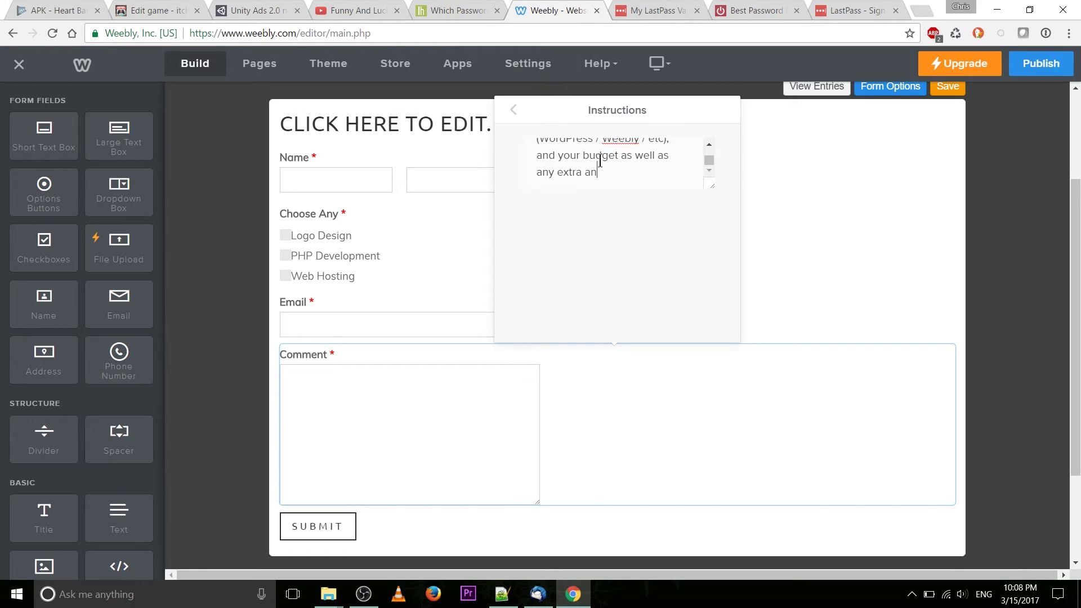
{"action": "type", "text": "extra information you deem necessary."}
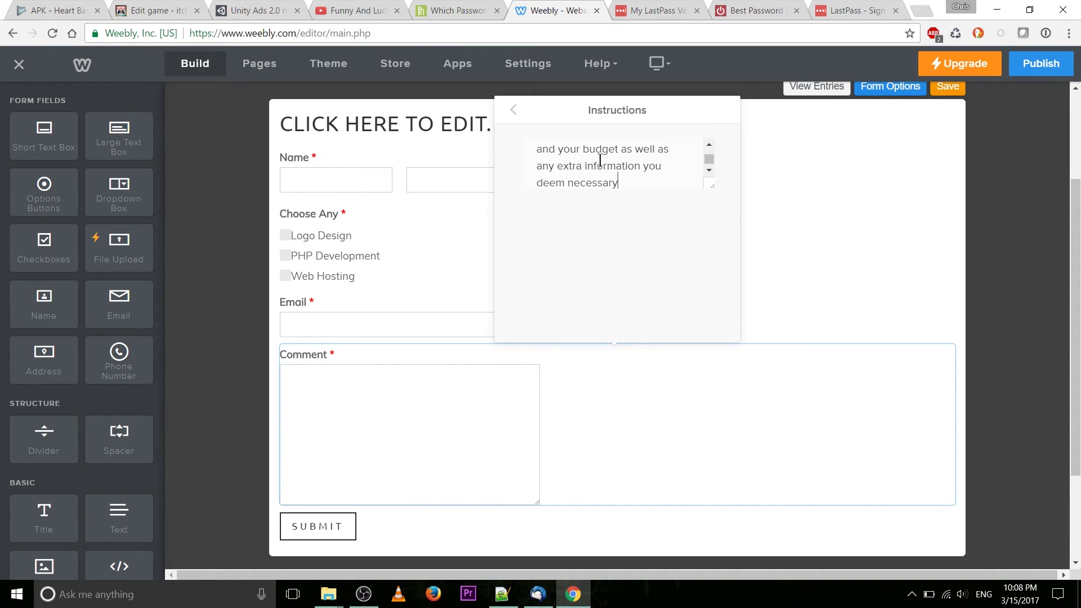
{"action": "left_click", "coordinate": [515, 110]}
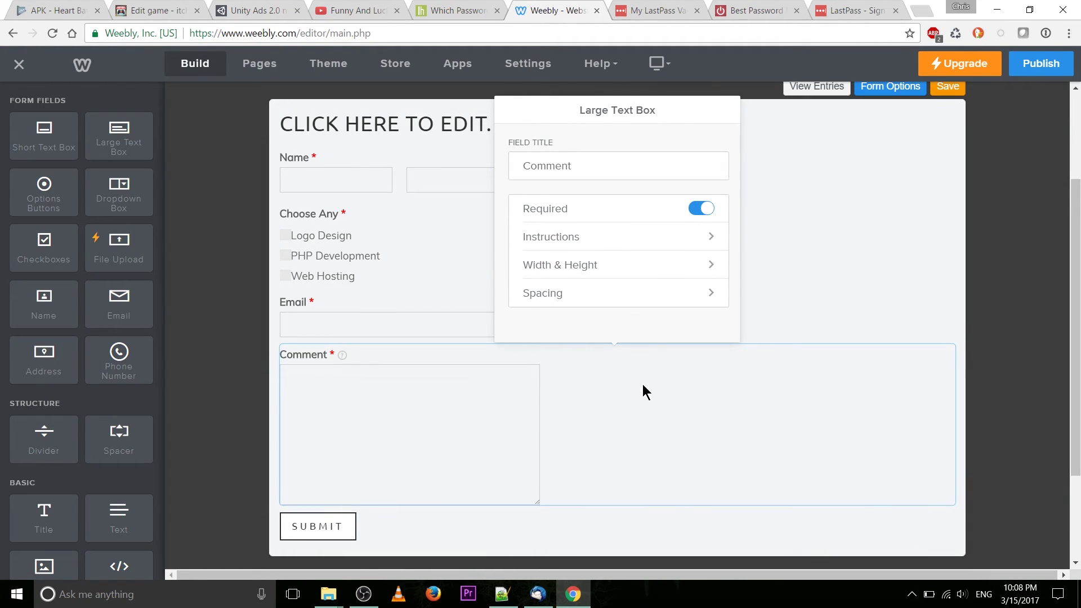
{"action": "left_click", "coordinate": [836, 285]}
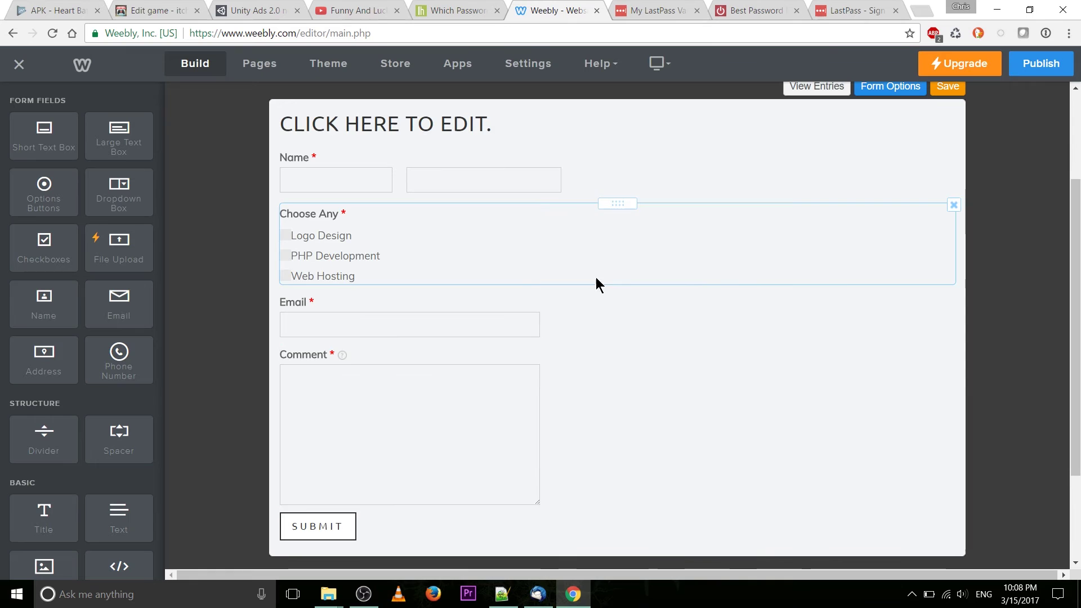
Check that the Comment field's help tip appears on its ? icon
{"action": "left_click", "coordinate": [343, 362]}
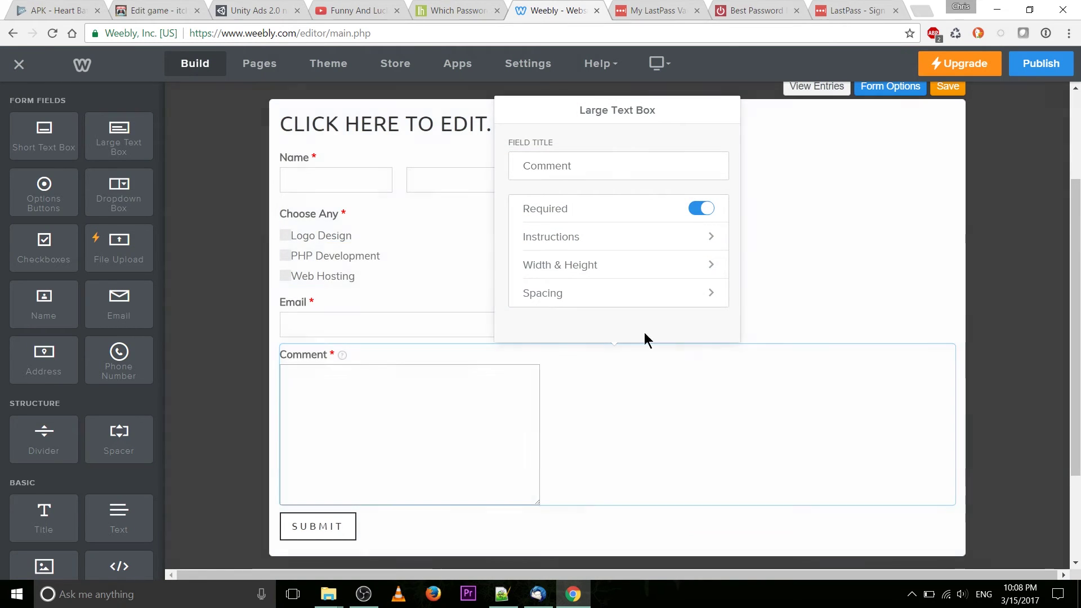
{"action": "left_click", "coordinate": [1010, 321]}
{"action": "mouse_move", "coordinate": [341, 359]}
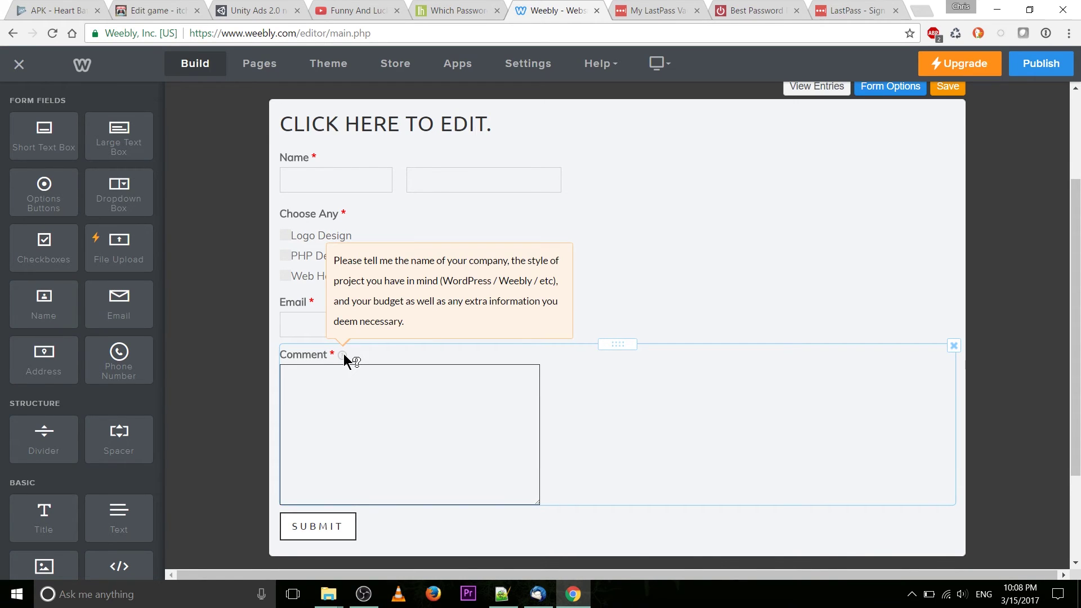
{"action": "scroll", "coordinate": [101, 428], "scroll_direction": "down", "scroll_amount": 1}
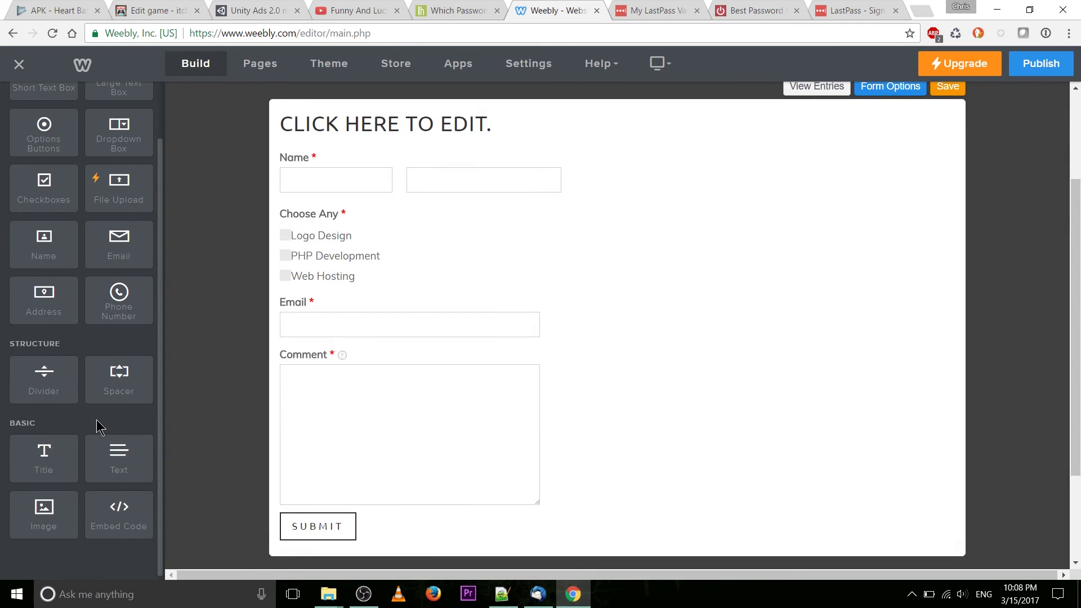
Insert a text block reading "This text field always shows the instructions" above Comment
{"action": "left_click_drag", "start_coordinate": [118, 467], "coordinate": [353, 361]}
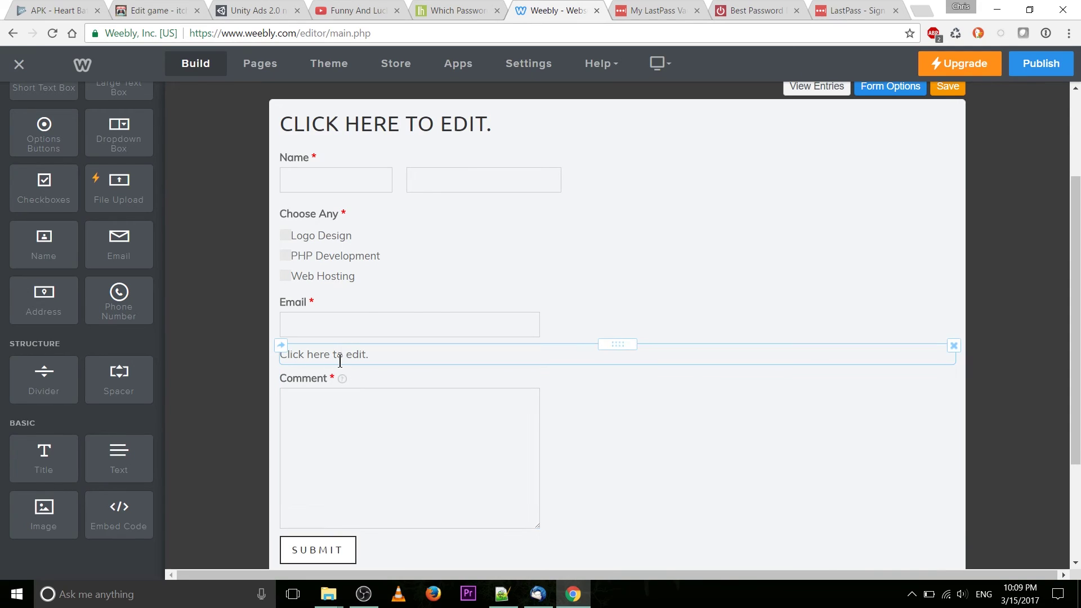
{"action": "mouse_move", "coordinate": [343, 383]}
{"action": "left_click", "coordinate": [309, 354]}
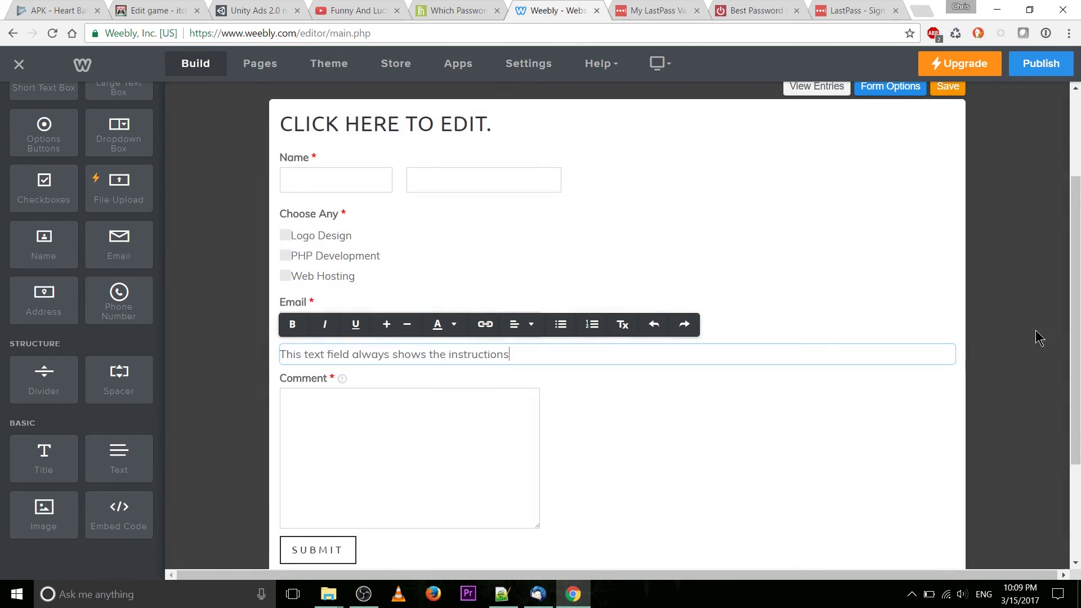
{"action": "left_click", "coordinate": [902, 315]}
Place a required Phone Number field directly under the Name field
{"action": "scroll", "coordinate": [248, 221], "scroll_direction": "up", "scroll_amount": 2}
{"action": "scroll", "coordinate": [130, 235], "scroll_direction": "up", "scroll_amount": 1}
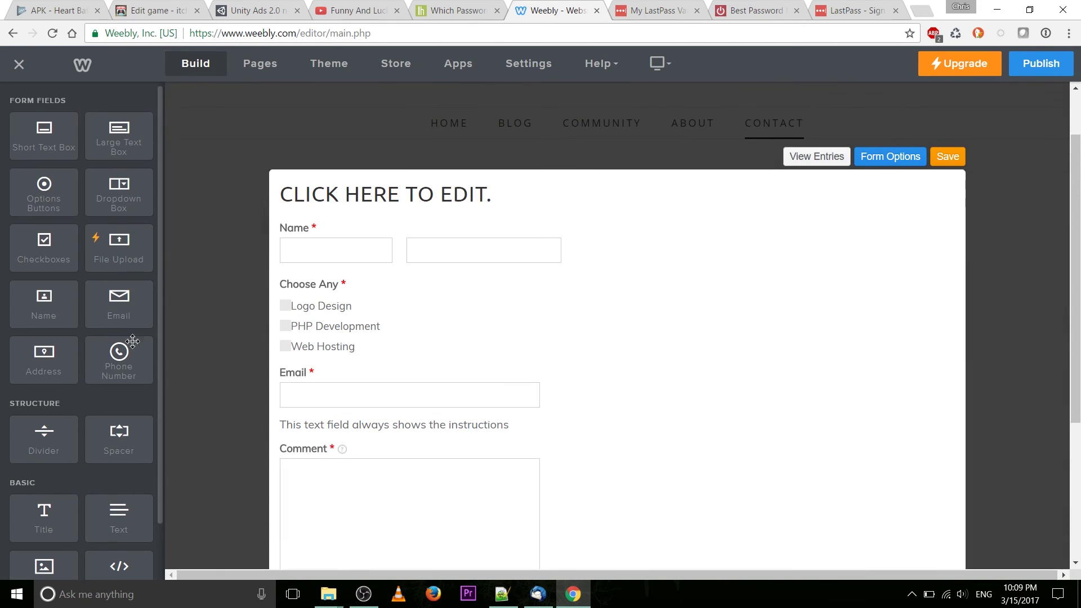
{"action": "left_click_drag", "start_coordinate": [133, 341], "coordinate": [416, 292]}
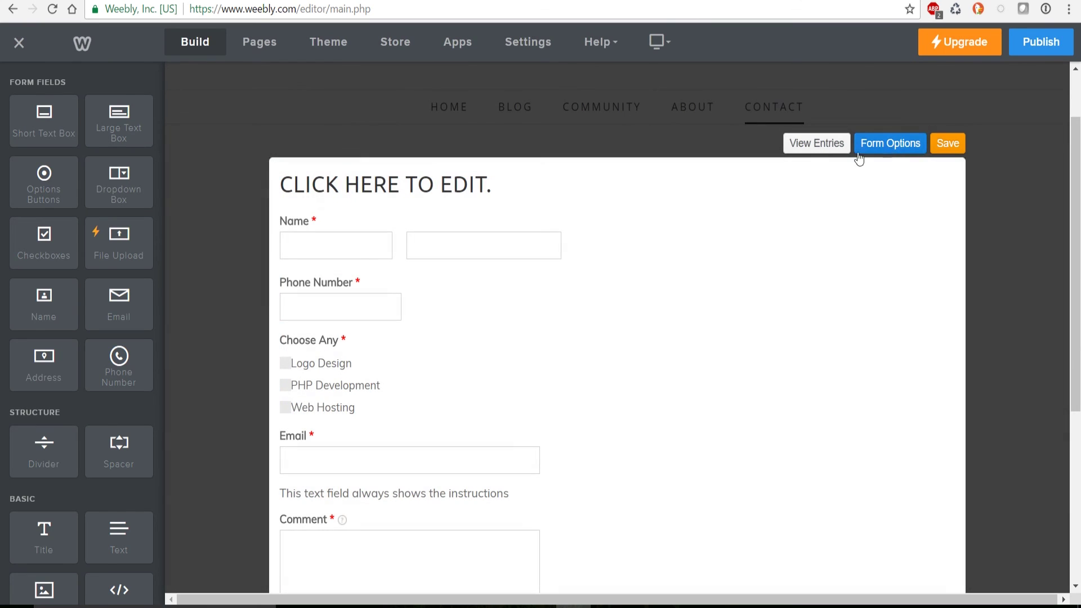
Check the empty form entries, review the whole form, and save it
{"action": "left_click", "coordinate": [817, 144]}
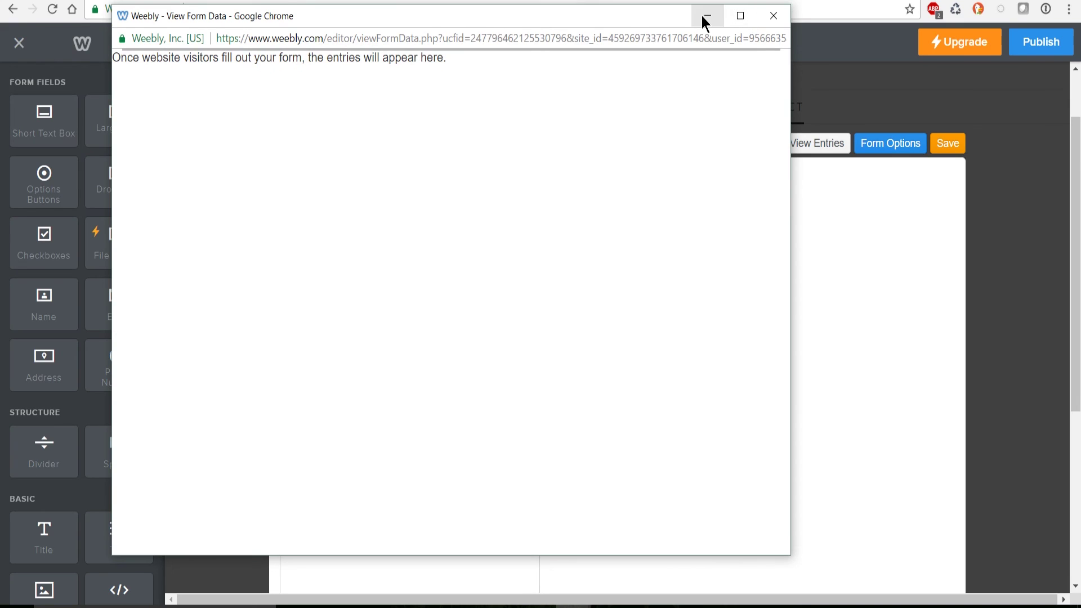
{"action": "left_click", "coordinate": [704, 20]}
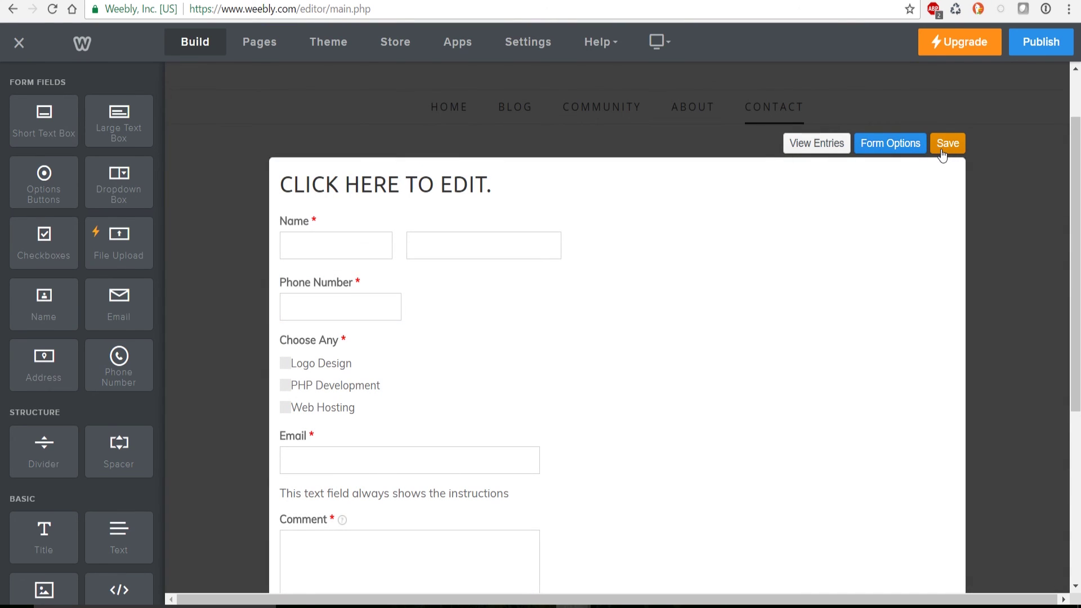
{"action": "scroll", "coordinate": [815, 251], "scroll_direction": "down", "scroll_amount": 1}
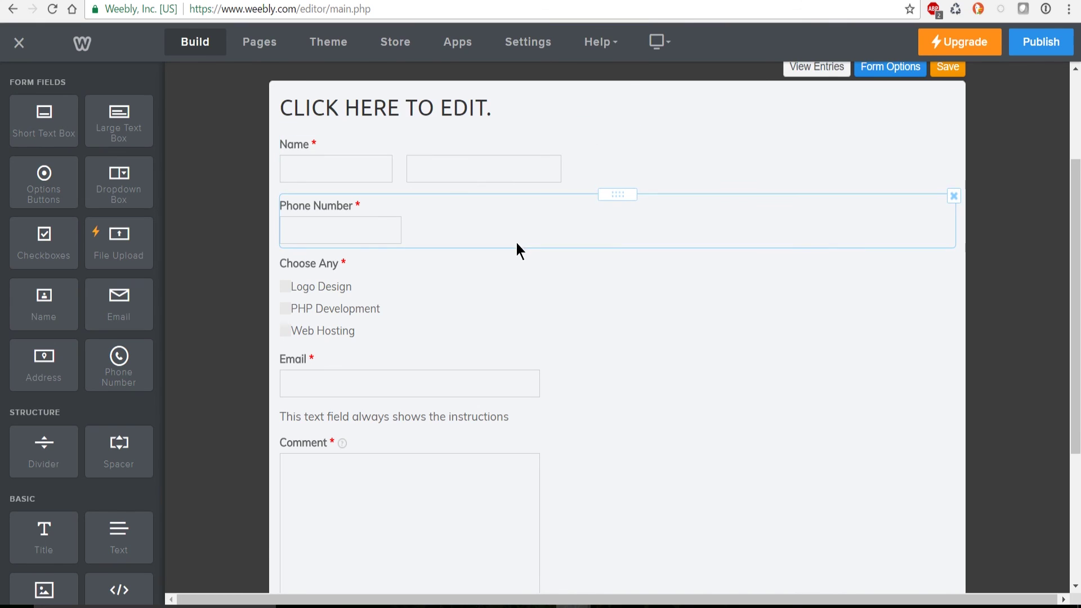
{"action": "scroll", "coordinate": [515, 241], "scroll_direction": "down", "scroll_amount": 2}
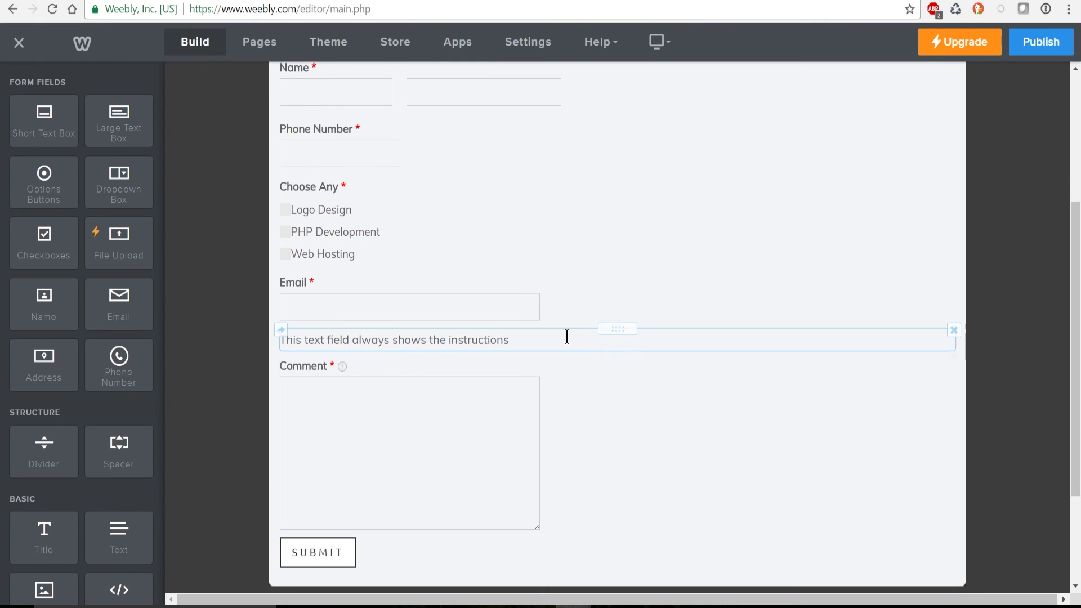
{"action": "scroll", "coordinate": [763, 362], "scroll_direction": "up", "scroll_amount": 2}
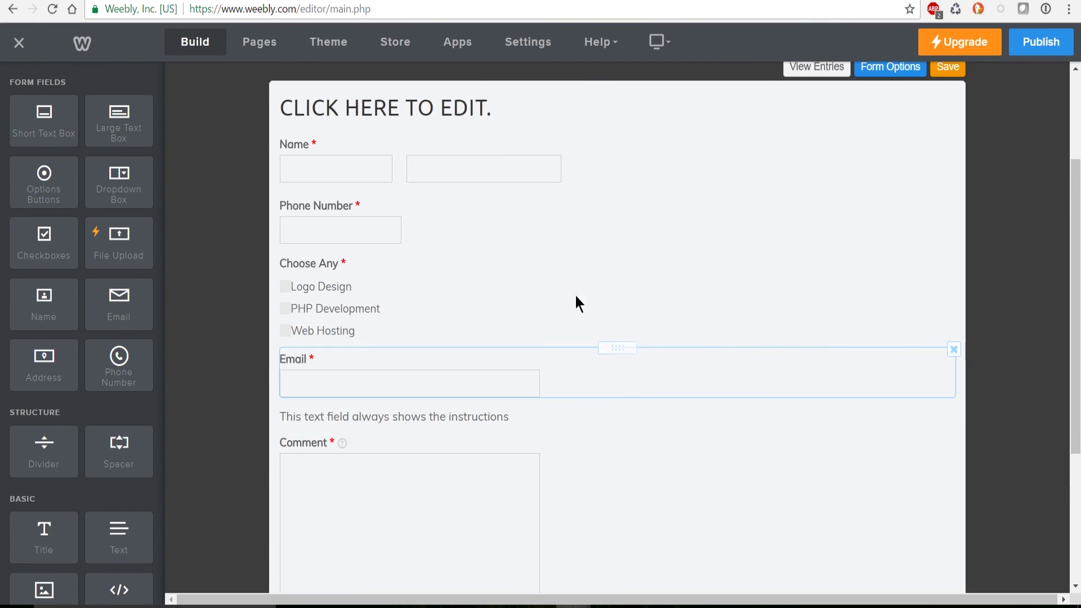
{"action": "scroll", "coordinate": [681, 141], "scroll_direction": "up", "scroll_amount": 1}
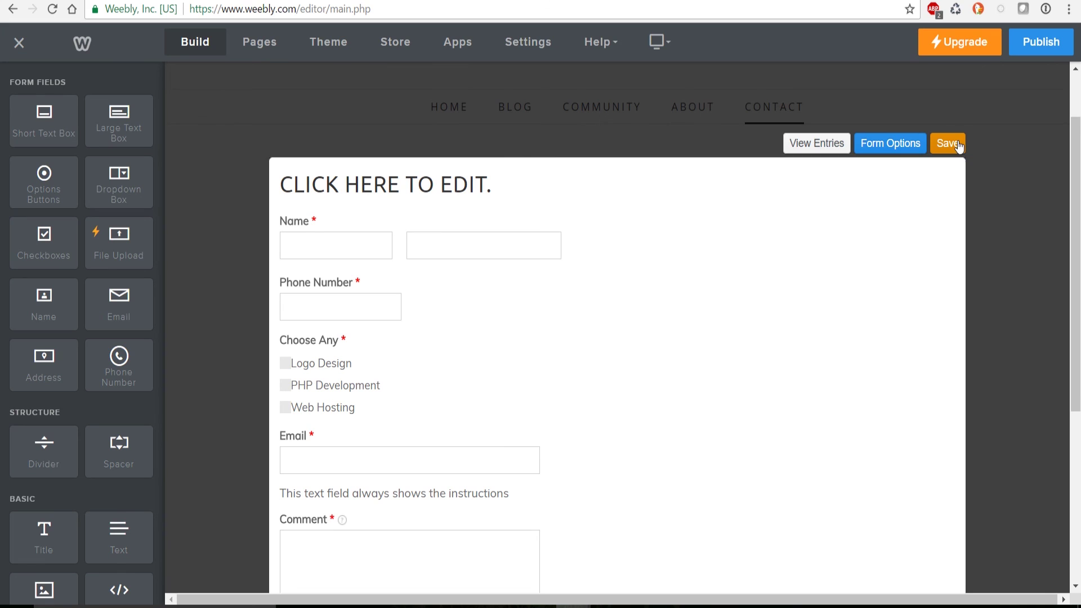
{"action": "left_click", "coordinate": [957, 145]}
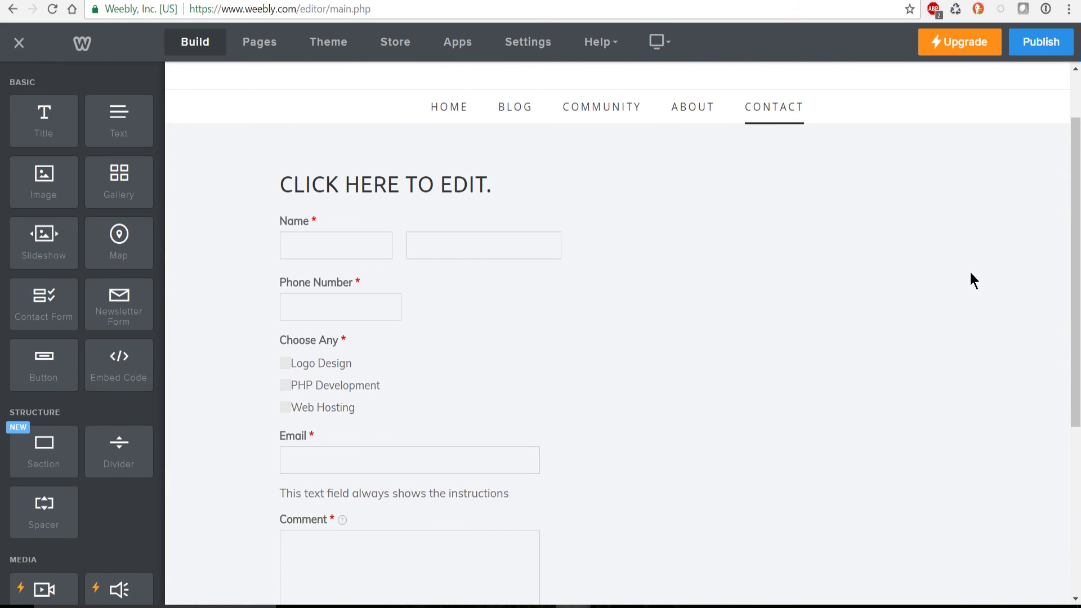